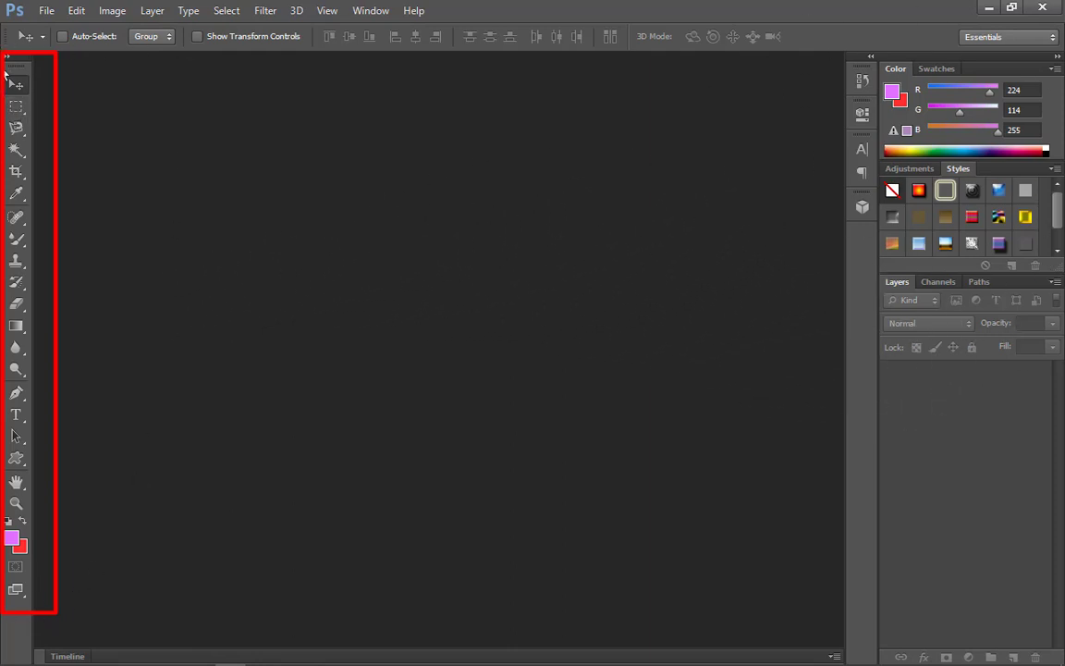
Switch to the Rectangular Marquee tool and back to the Move tool
{"action": "left_click", "coordinate": [20, 110]}
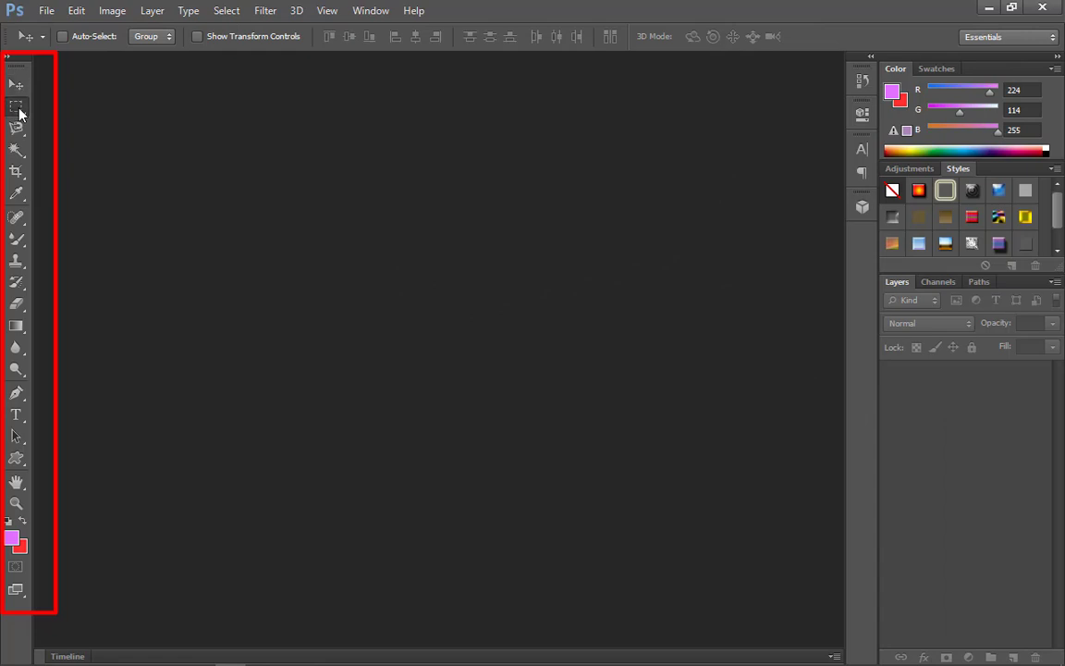
{"action": "left_click", "coordinate": [19, 110]}
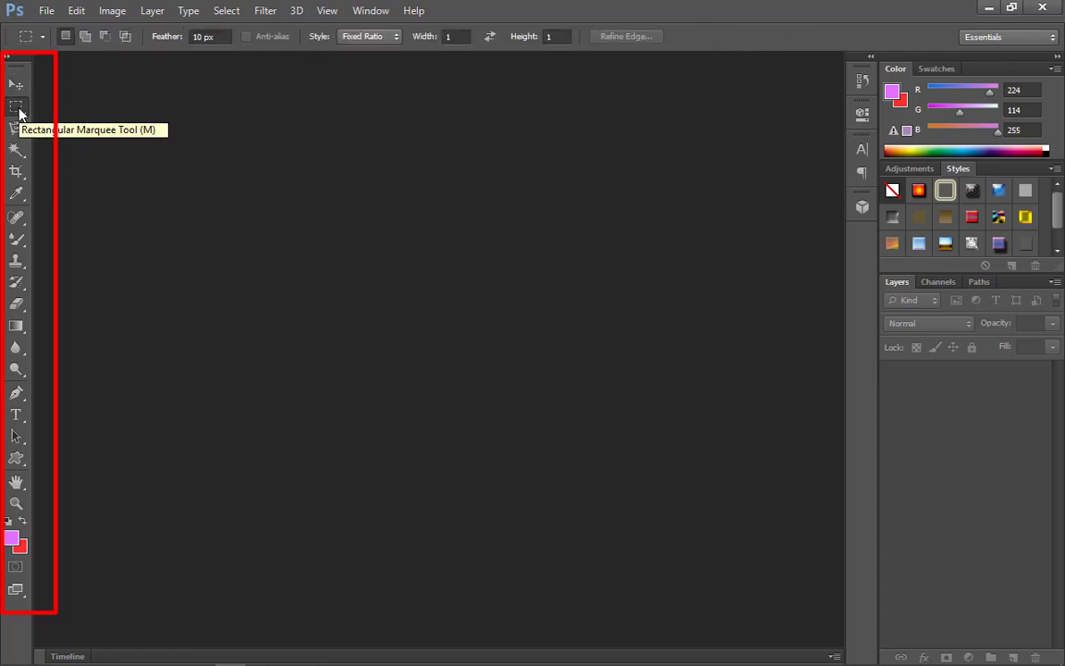
{"action": "left_click", "coordinate": [13, 83]}
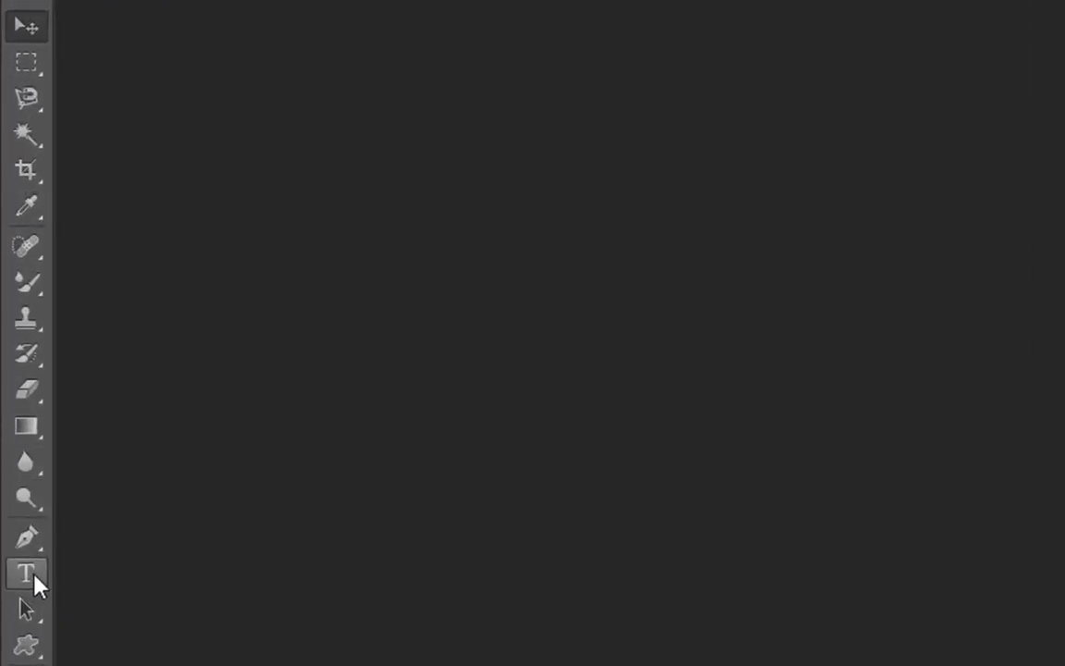
Activate the Type tool and set its text colour to light purple (R 198, G 130, B 242)
{"action": "left_click", "coordinate": [30, 583]}
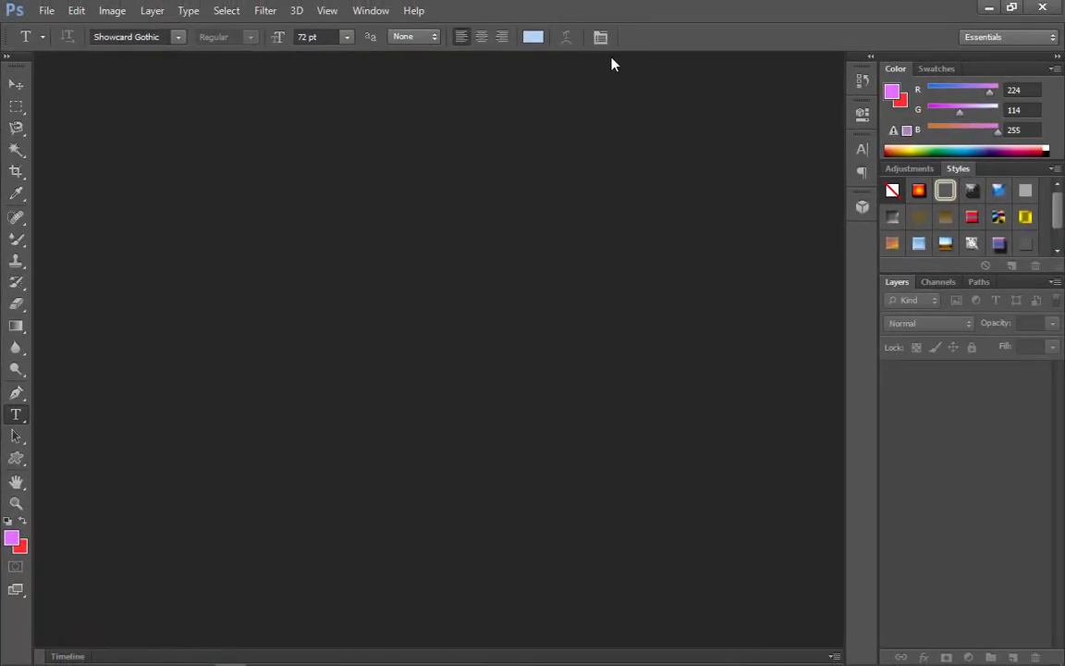
{"action": "left_click", "coordinate": [180, 38]}
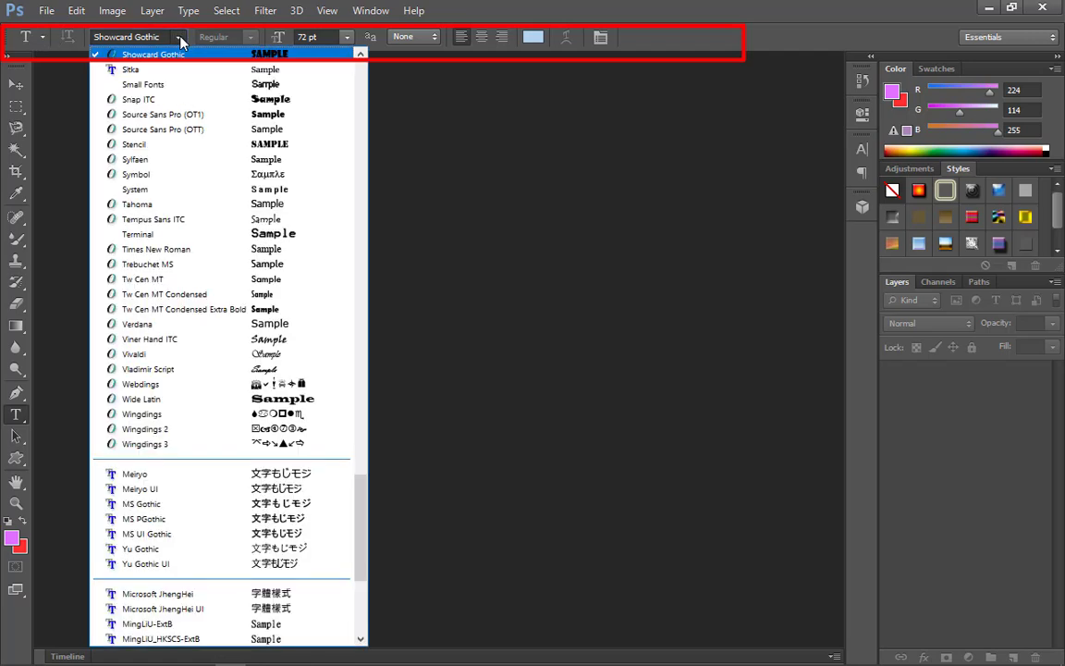
{"action": "left_click", "coordinate": [179, 39]}
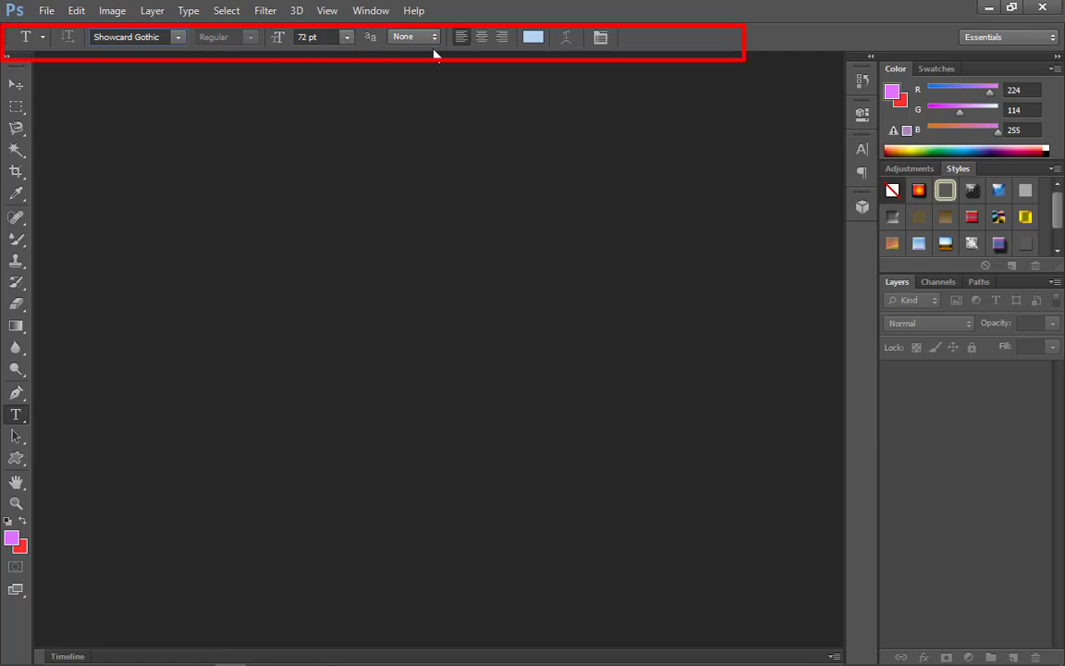
{"action": "left_click", "coordinate": [535, 41]}
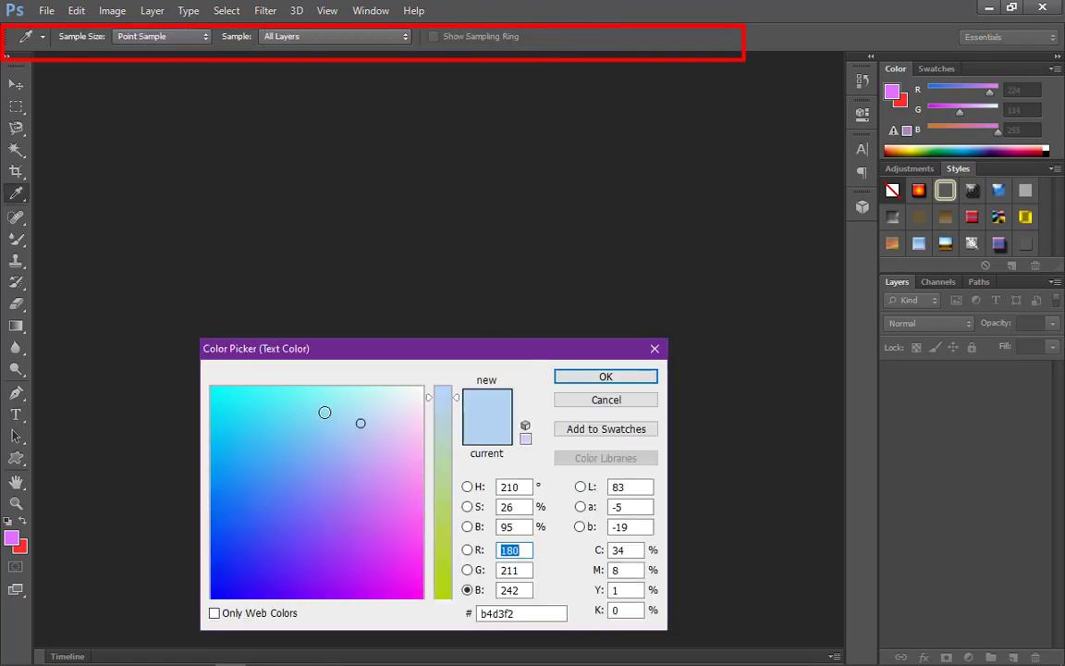
{"action": "left_click", "coordinate": [324, 411]}
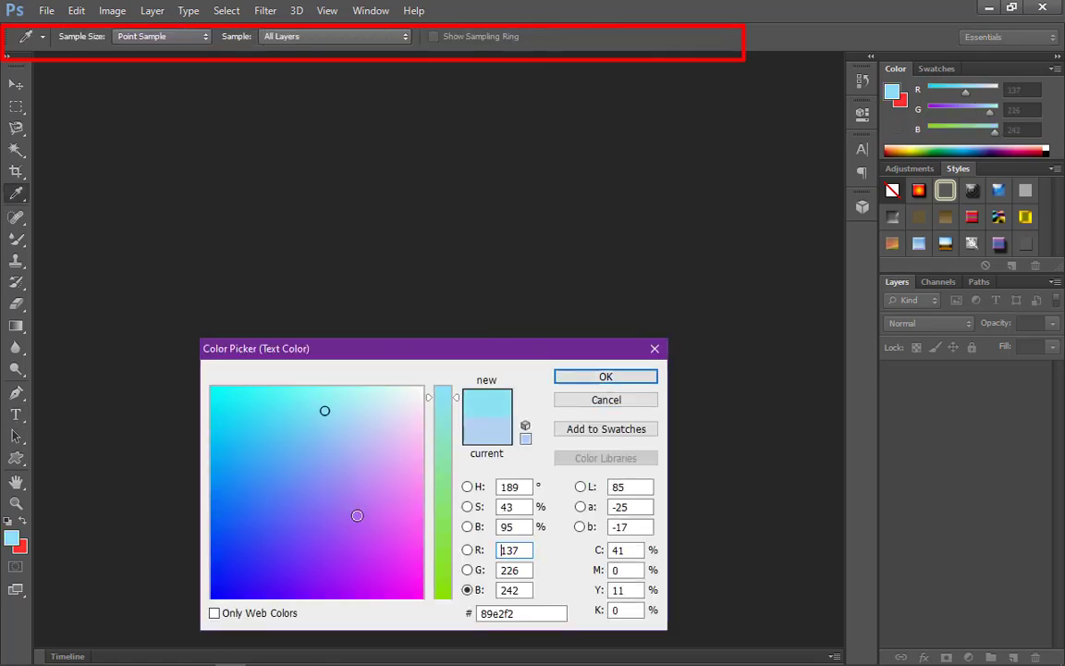
{"action": "left_click", "coordinate": [378, 484]}
{"action": "left_click", "coordinate": [623, 377]}
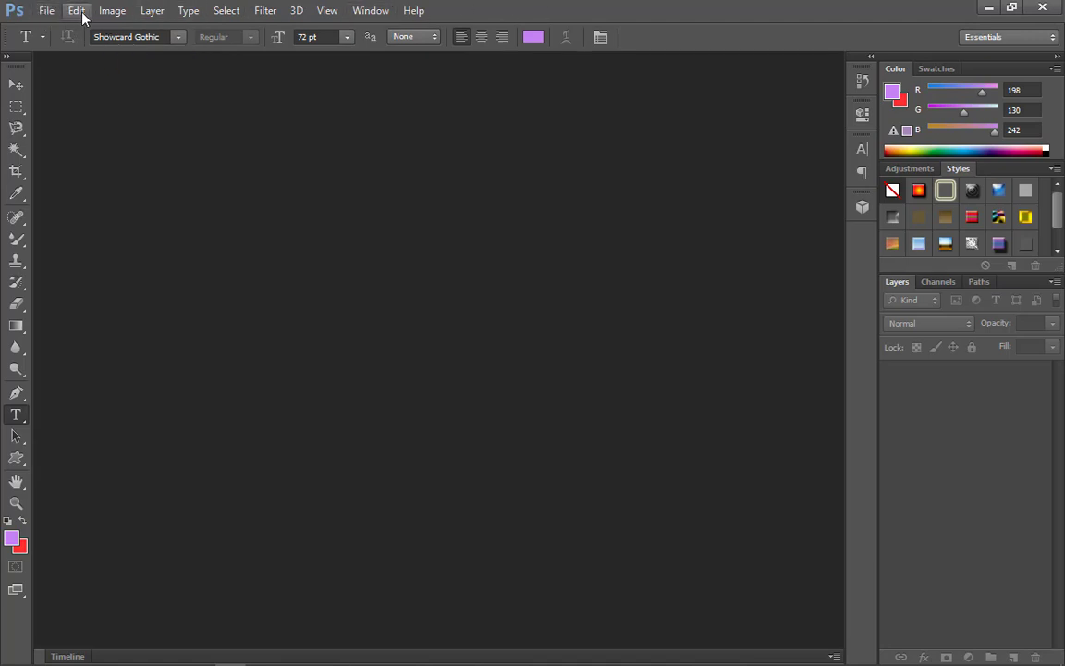
Start a new document and name it TUGAS
{"action": "left_click", "coordinate": [46, 11]}
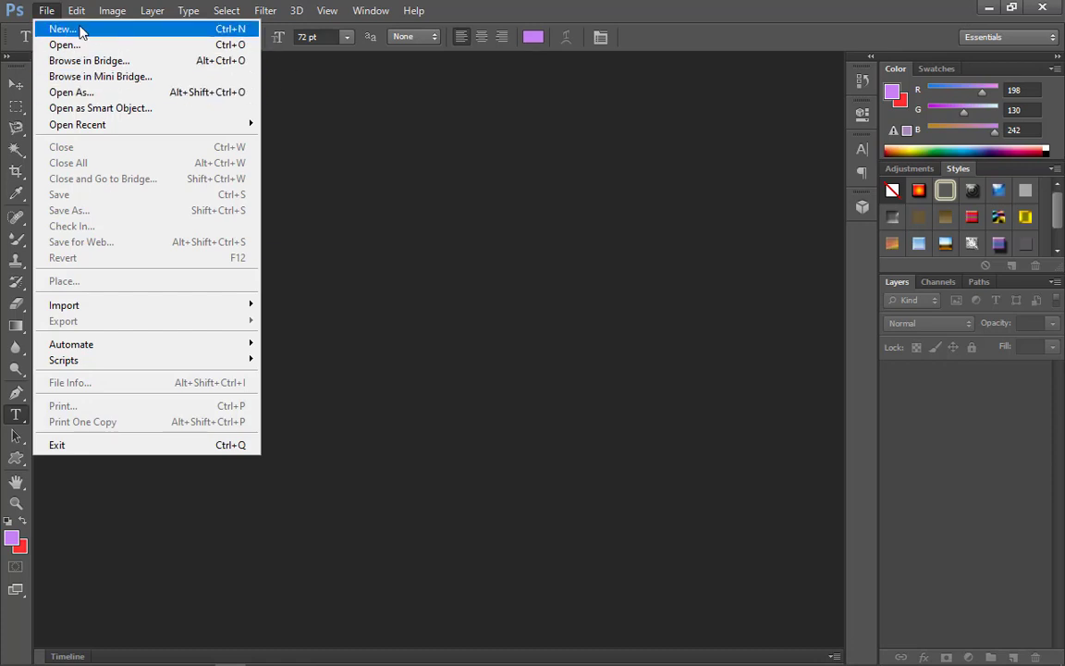
{"action": "left_click", "coordinate": [290, 71]}
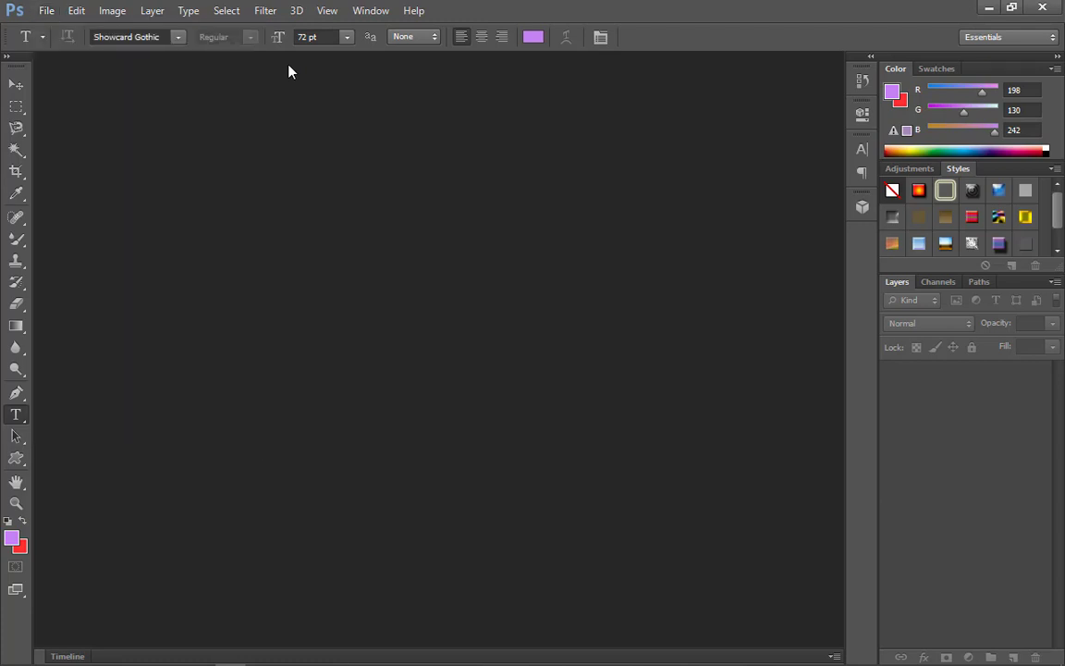
{"action": "key", "text": "ctrl+n"}
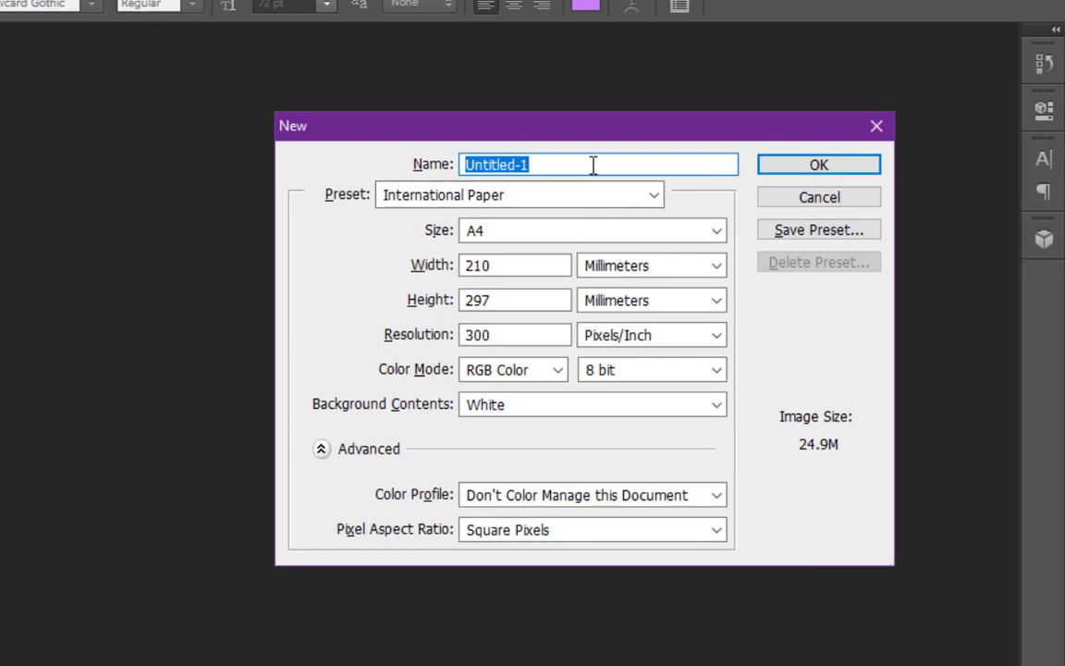
{"action": "left_click", "coordinate": [541, 164]}
{"action": "left_click", "coordinate": [444, 164]}
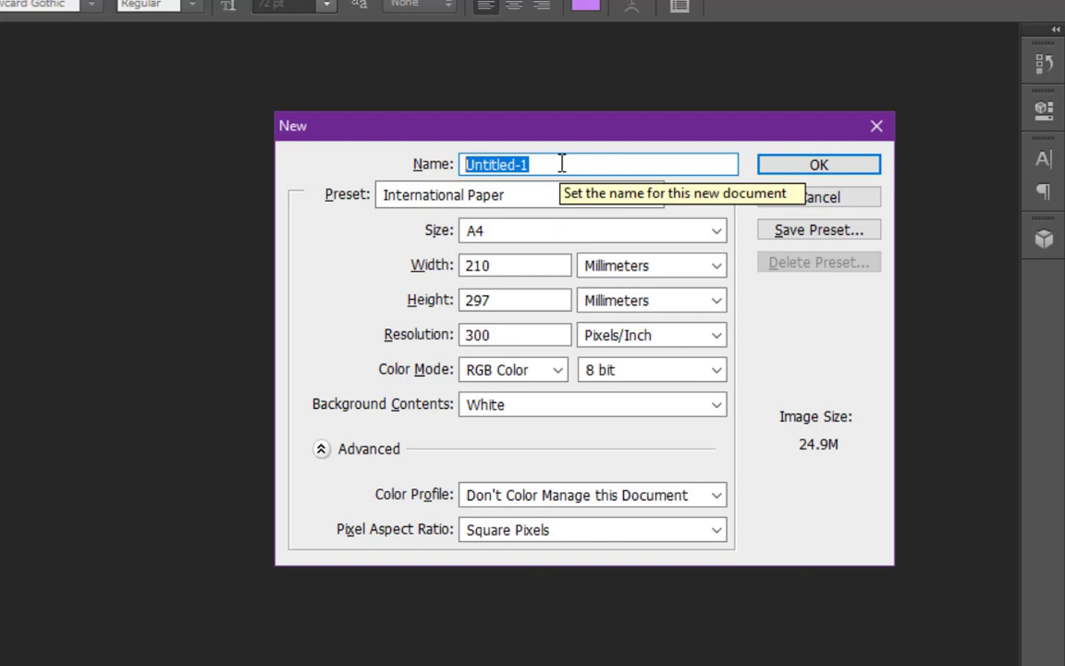
{"action": "type", "text": "T"}
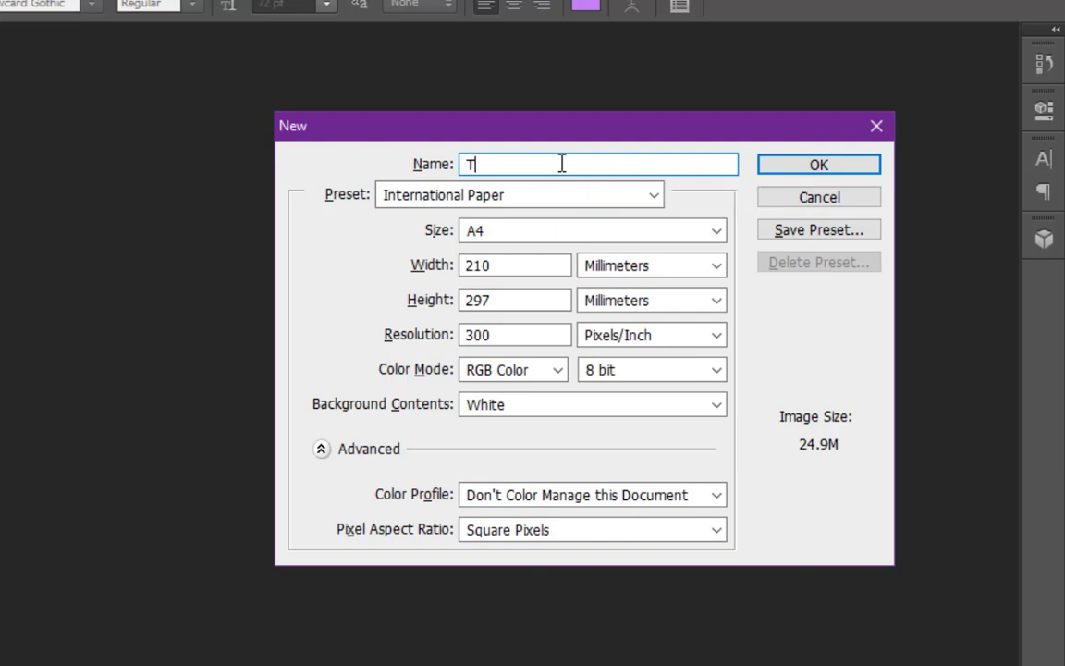
{"action": "type", "text": "UGAS"}
Choose the Photo preset with the Landscape, 2 x 3 size for the new document
{"action": "left_click", "coordinate": [650, 196]}
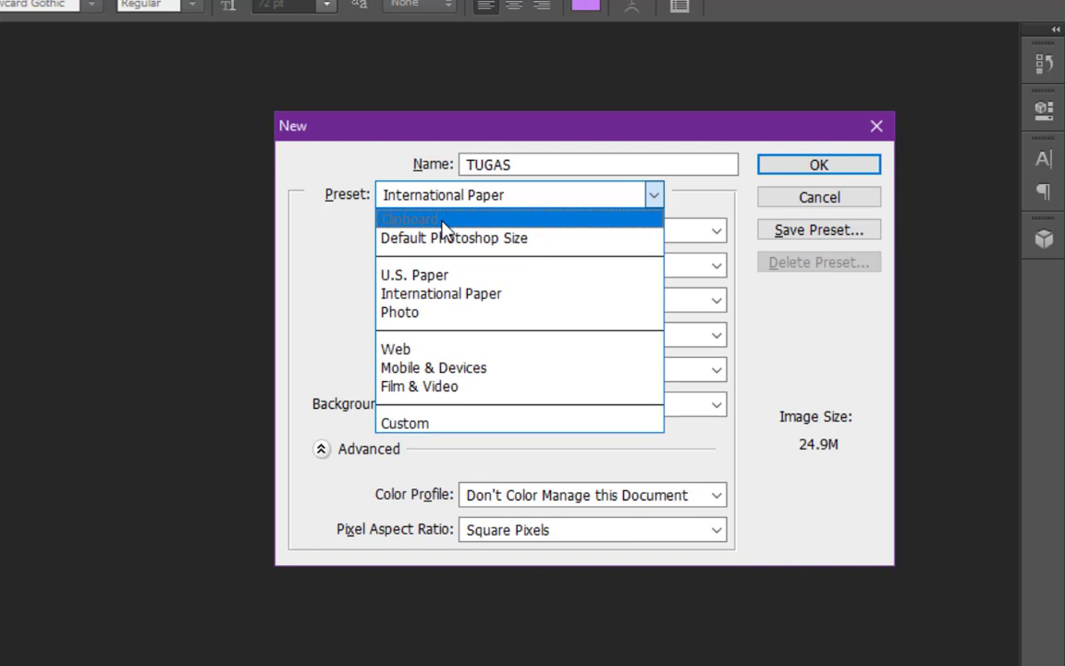
{"action": "left_click", "coordinate": [442, 312]}
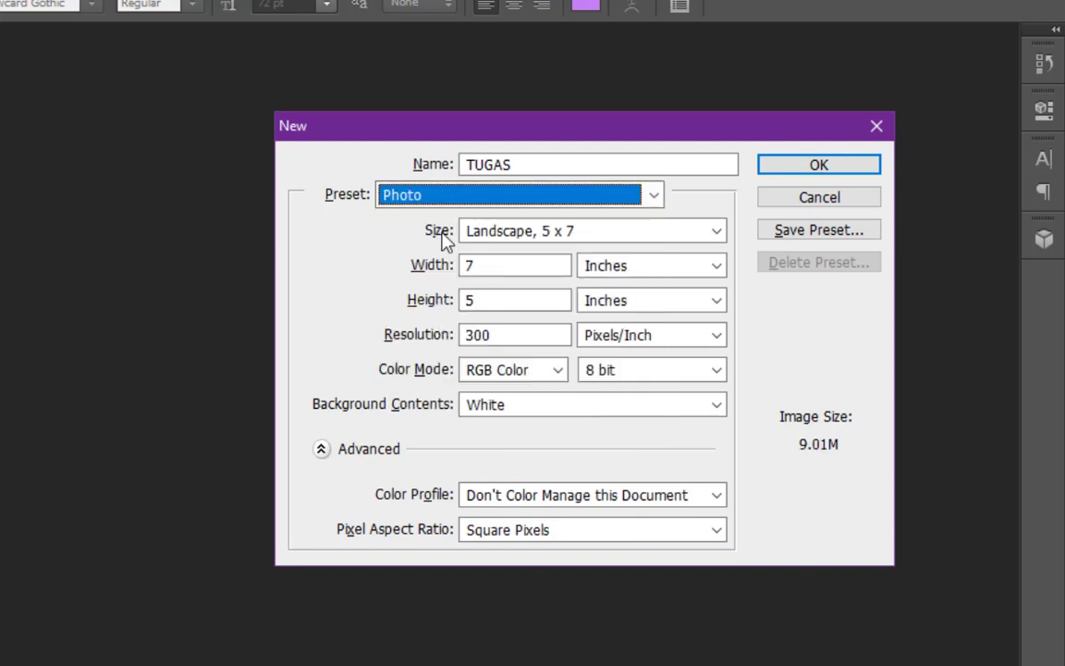
{"action": "left_click", "coordinate": [601, 233]}
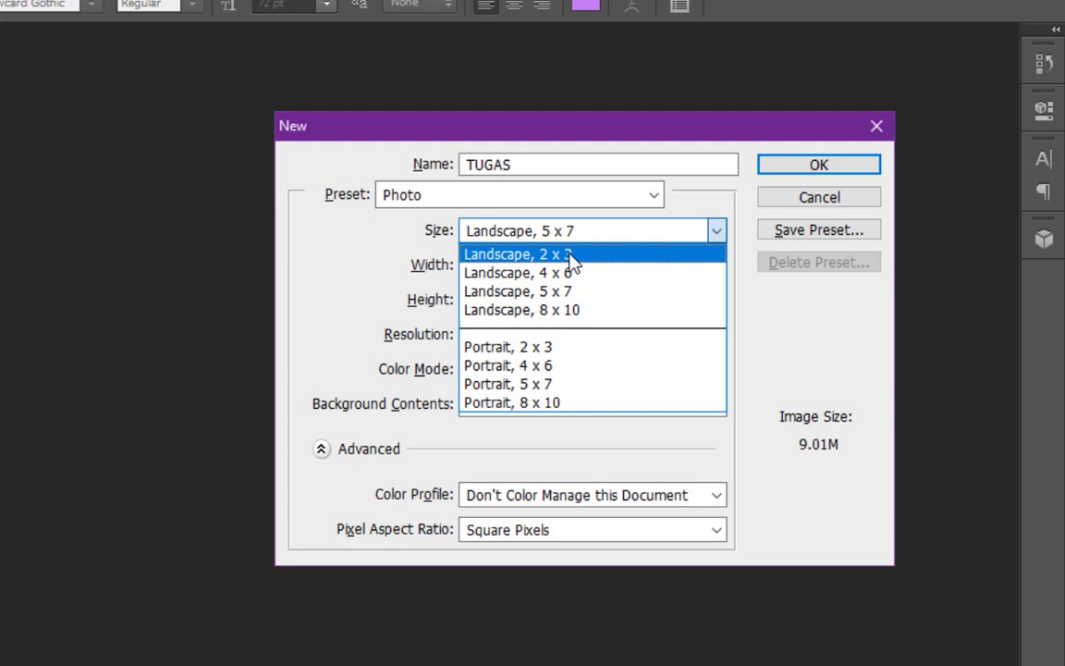
{"action": "left_click", "coordinate": [634, 263]}
{"action": "left_click", "coordinate": [634, 238]}
{"action": "left_click", "coordinate": [690, 200]}
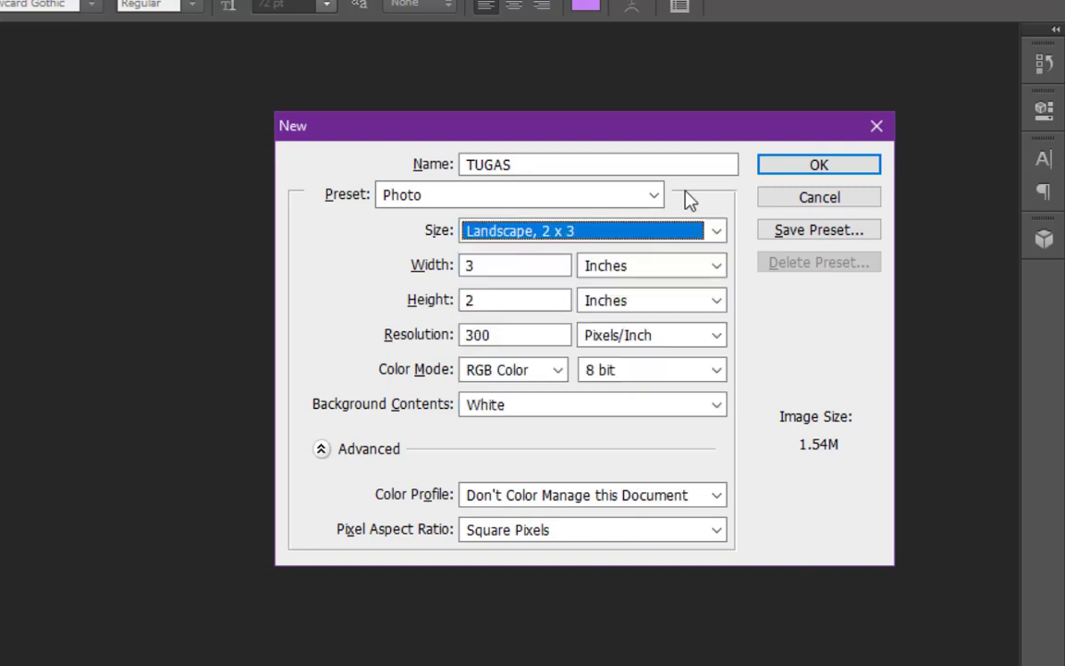
Change the document preset to International Paper in A4 size and view the available width units
{"action": "left_click", "coordinate": [499, 202]}
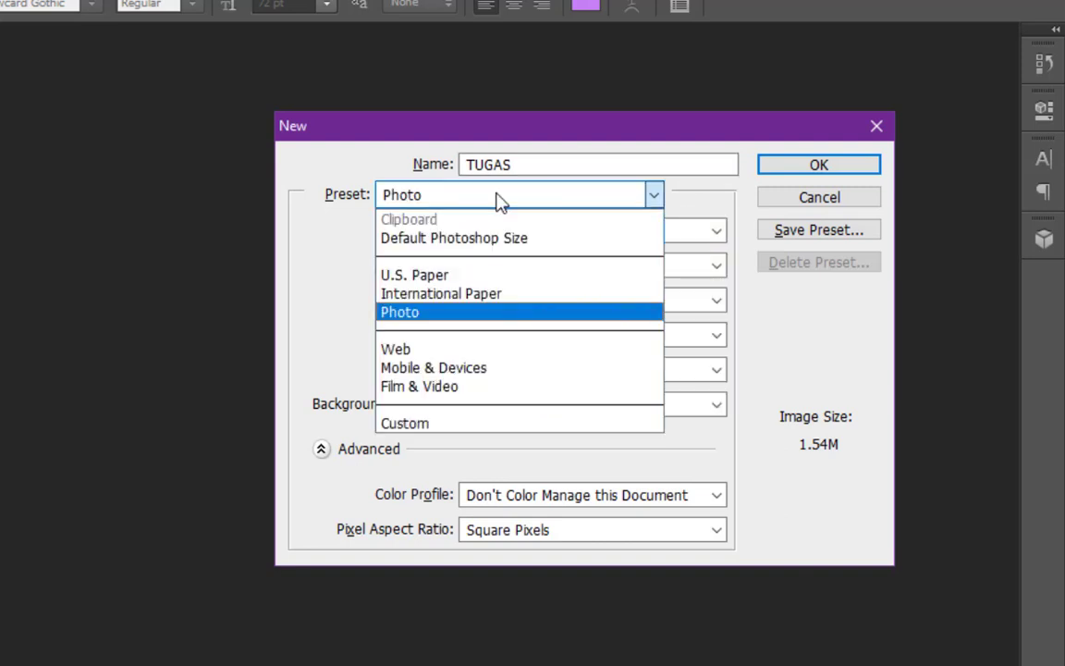
{"action": "left_click", "coordinate": [522, 304]}
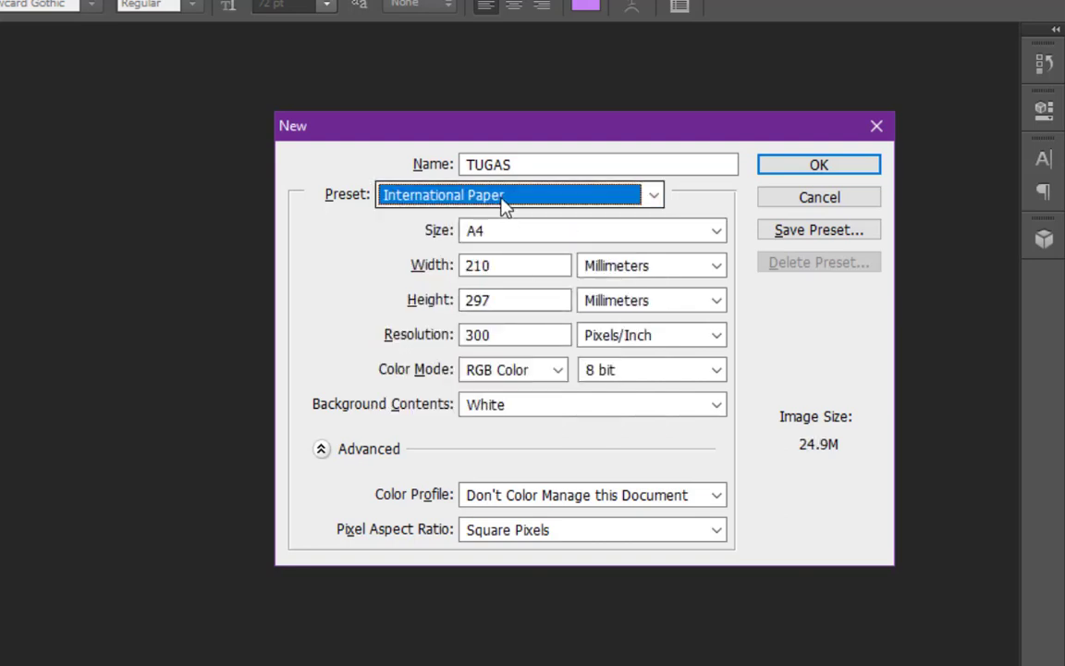
{"action": "left_click", "coordinate": [643, 239]}
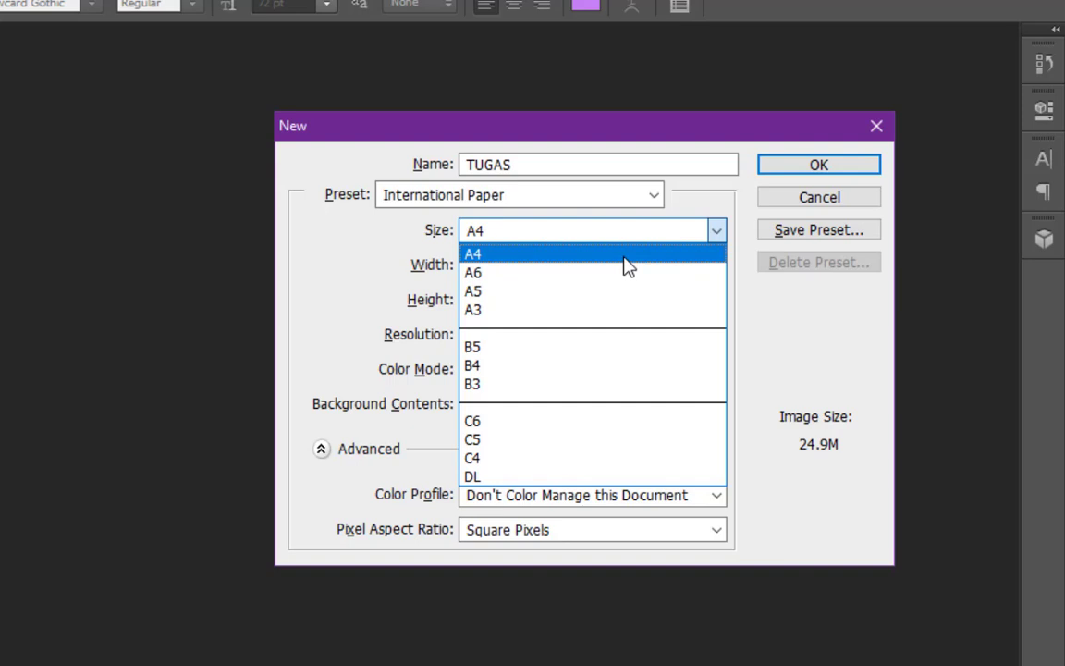
{"action": "left_click", "coordinate": [698, 214]}
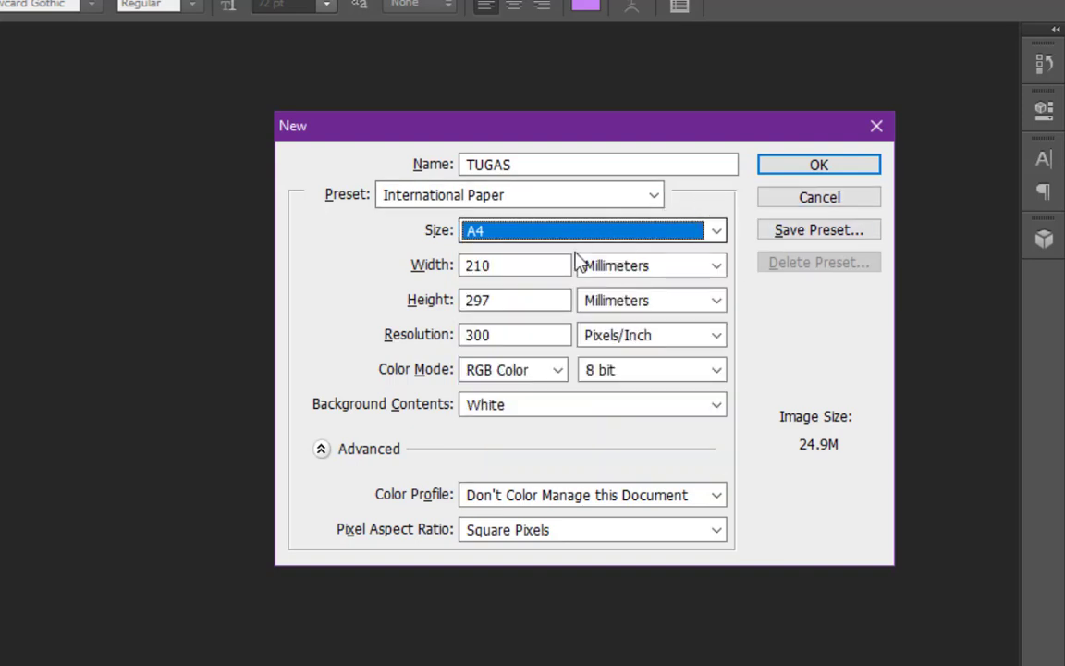
{"action": "left_click", "coordinate": [704, 268]}
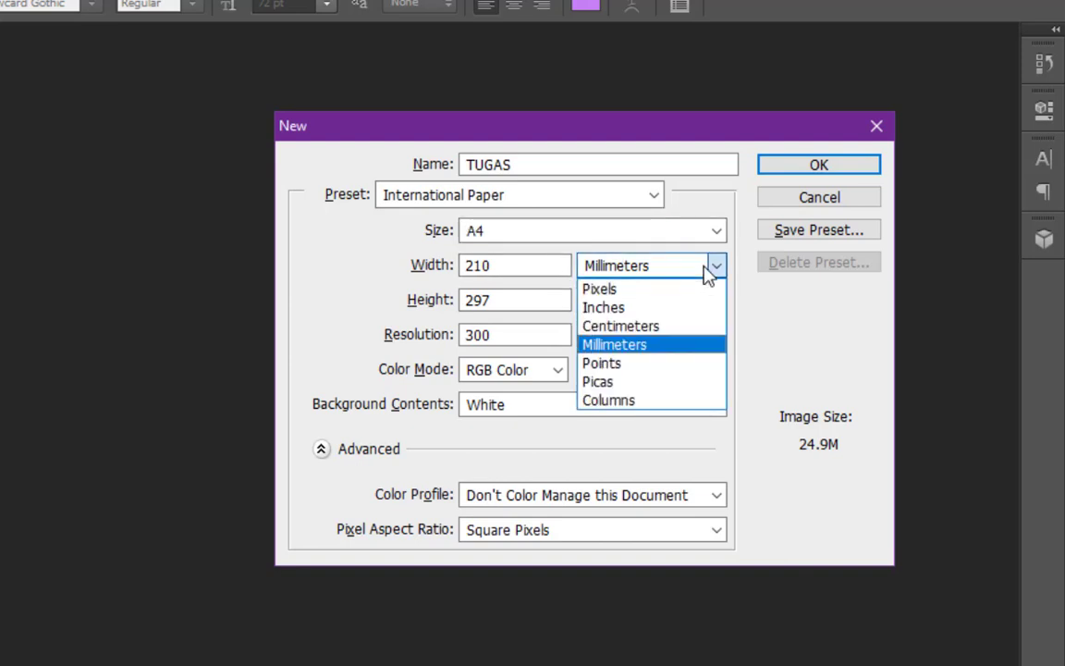
{"action": "left_click", "coordinate": [560, 247]}
Use the Custom preset with pixel units and set the document to 1280 pixels wide and 720 pixels high
{"action": "left_click", "coordinate": [551, 200]}
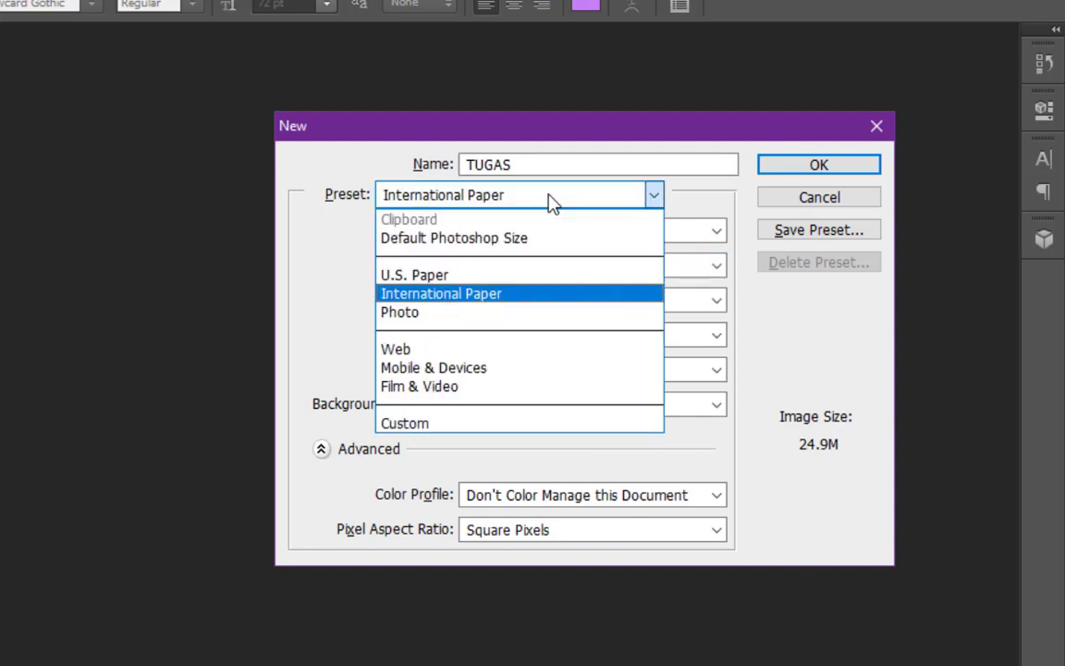
{"action": "left_click", "coordinate": [440, 425]}
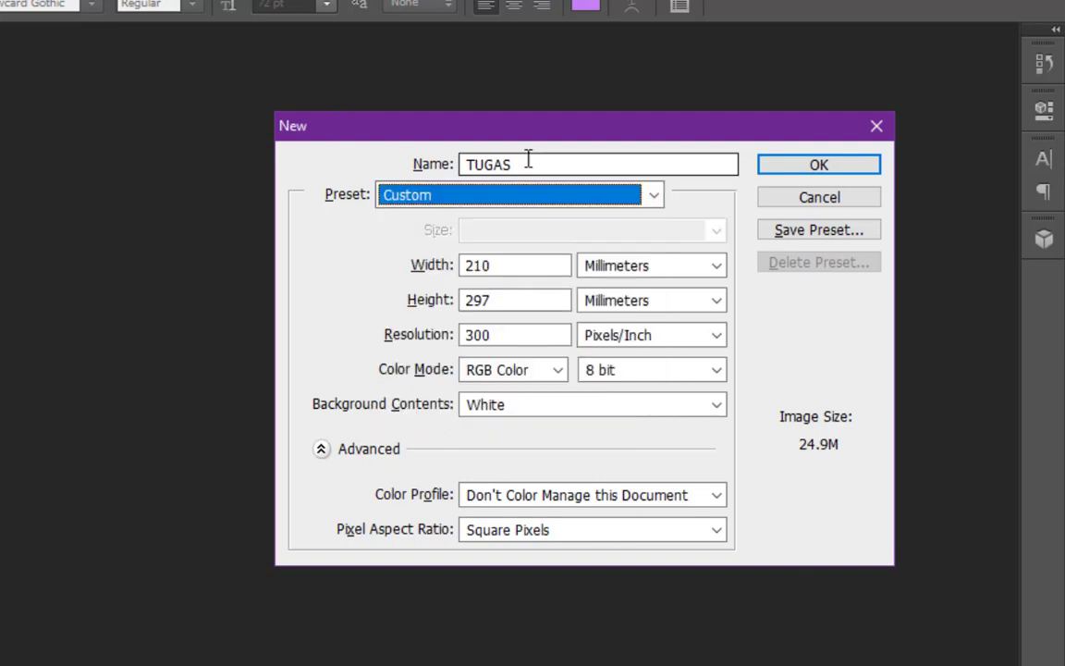
{"action": "key", "text": "shift+Tab"}
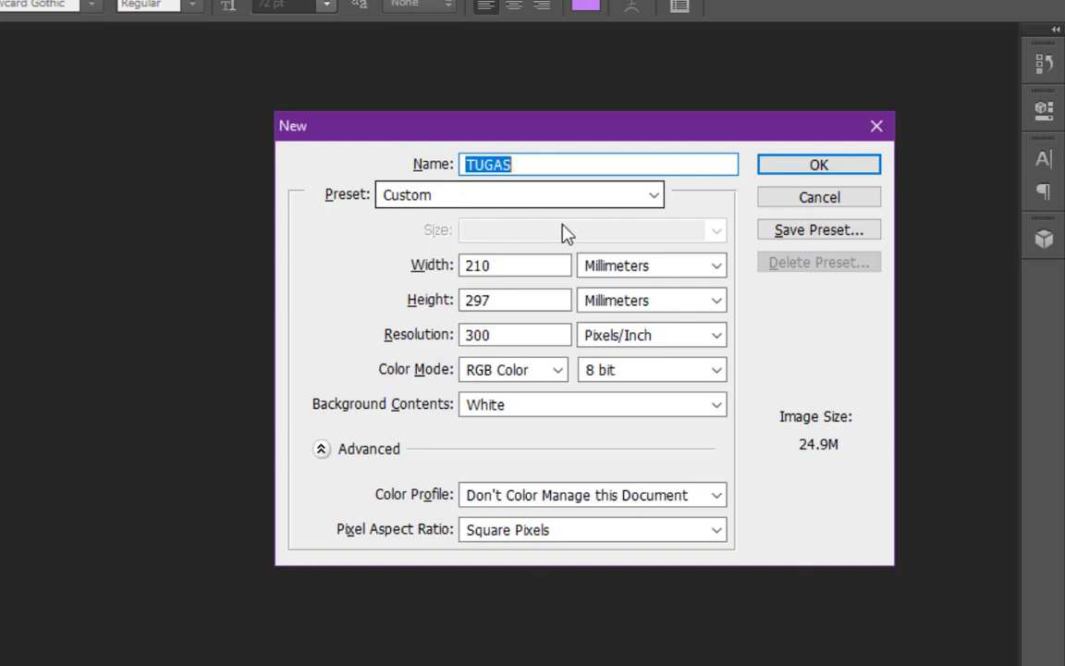
{"action": "left_click_drag", "start_coordinate": [490, 267], "coordinate": [405, 268]}
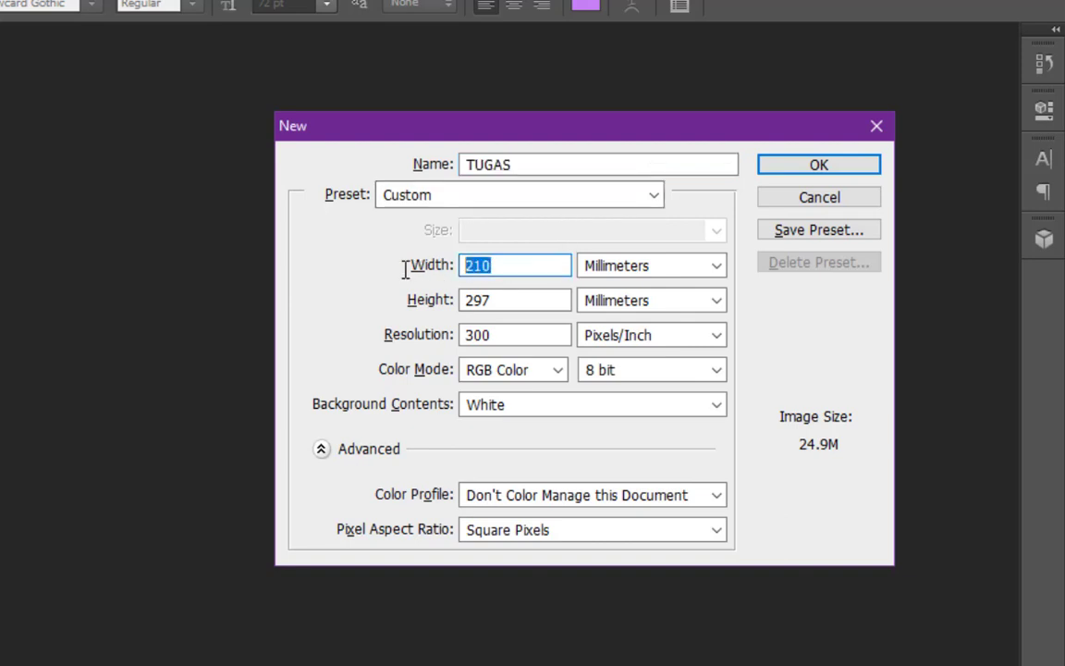
{"action": "left_click", "coordinate": [663, 273]}
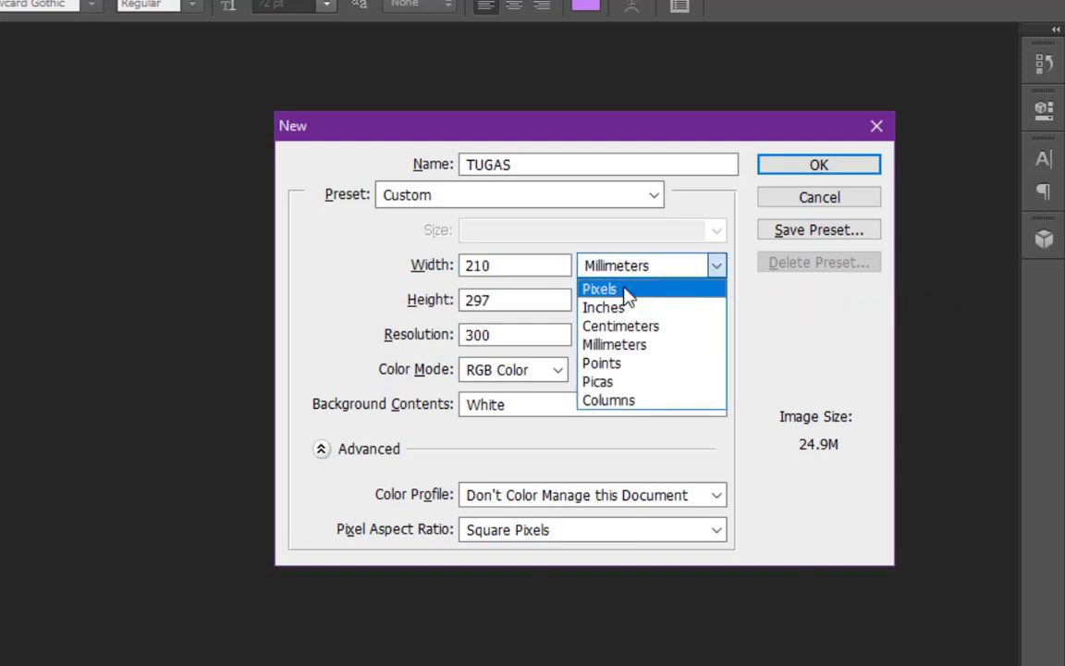
{"action": "left_click", "coordinate": [626, 290]}
{"action": "left_click_drag", "start_coordinate": [516, 265], "coordinate": [383, 276]}
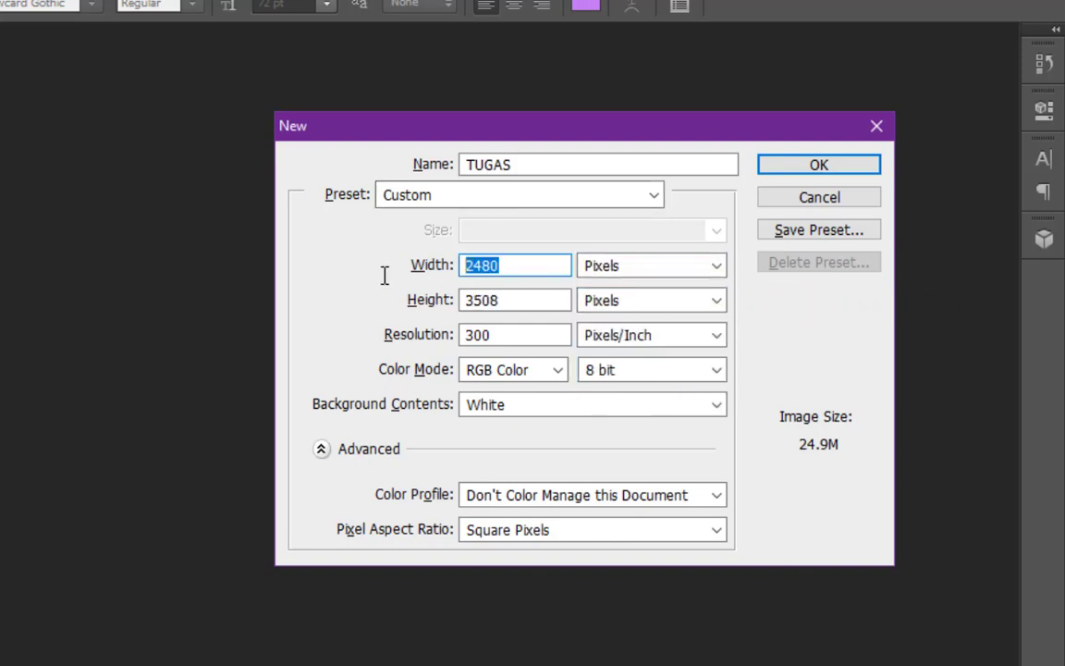
{"action": "type", "text": "1"}
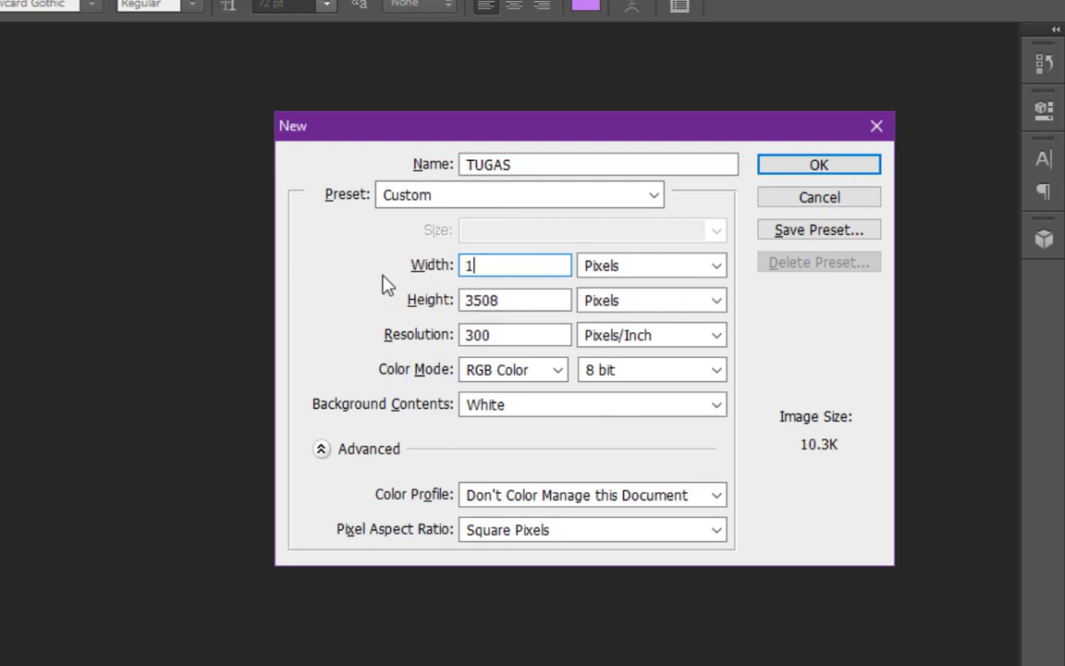
{"action": "type", "text": "280"}
{"action": "left_click_drag", "start_coordinate": [544, 302], "coordinate": [338, 294]}
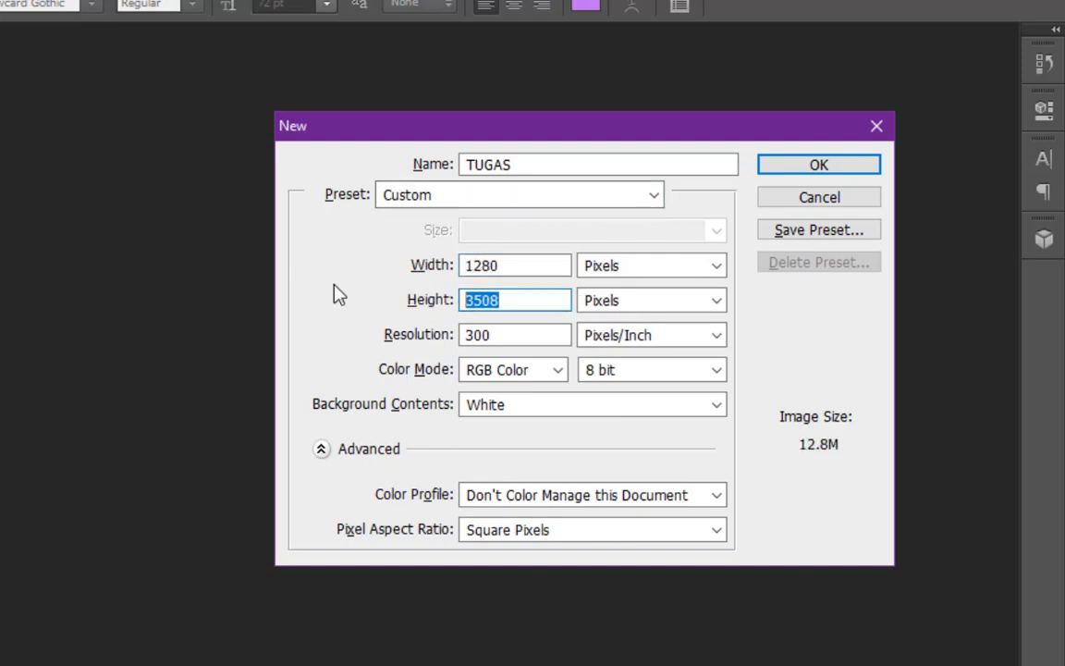
{"action": "type", "text": "720"}
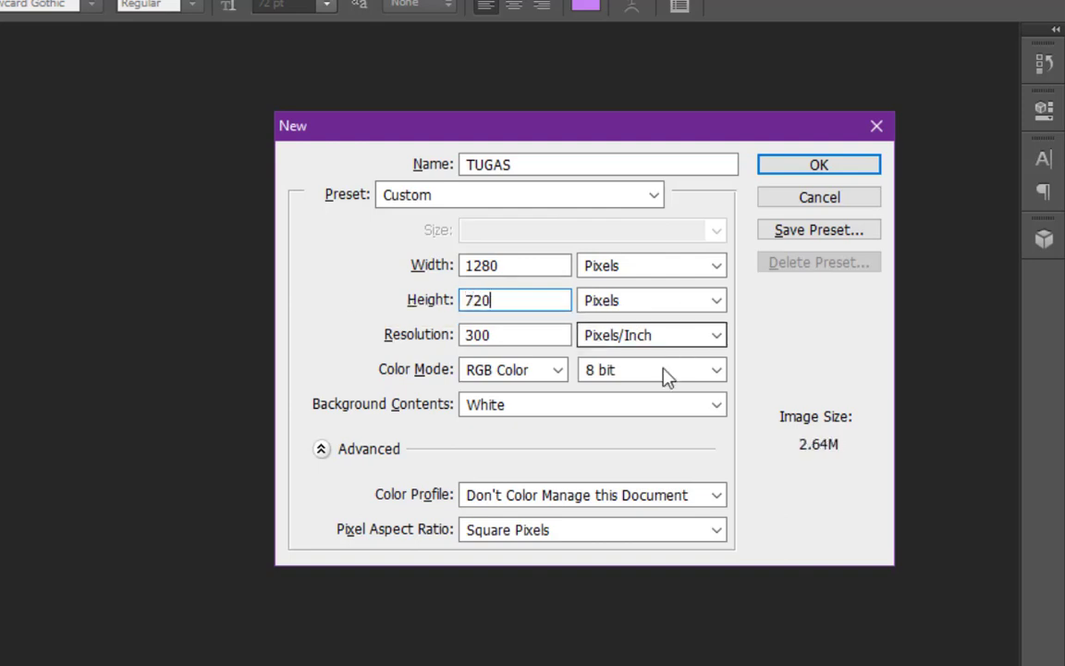
Set the resolution to 72 pixels/inch and create the document
{"action": "left_click_drag", "start_coordinate": [517, 337], "coordinate": [401, 335]}
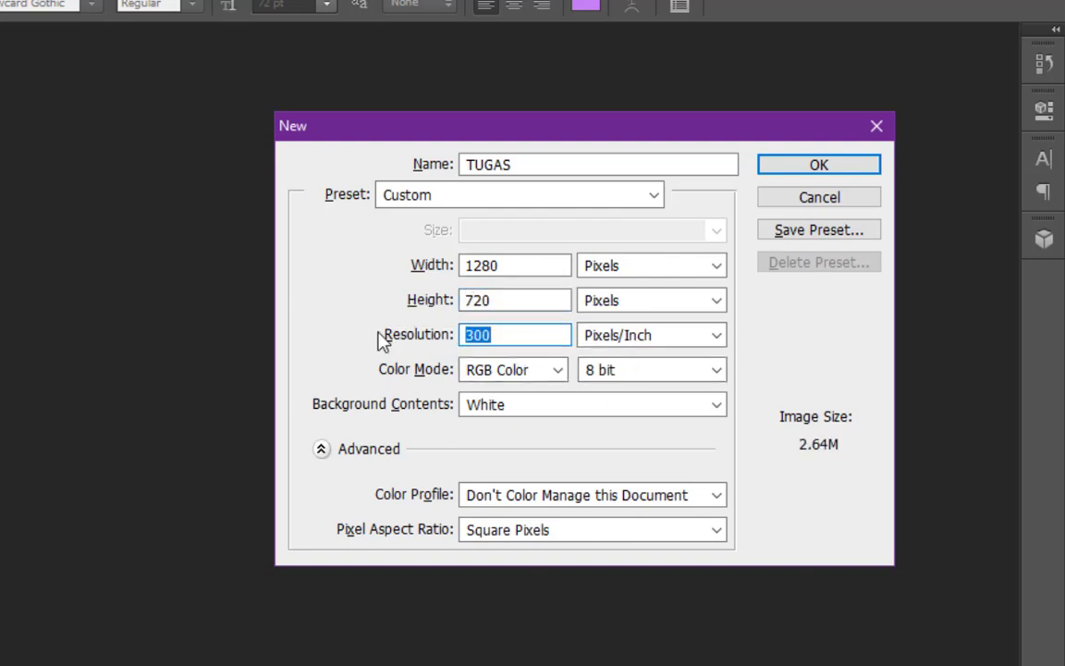
{"action": "type", "text": "72"}
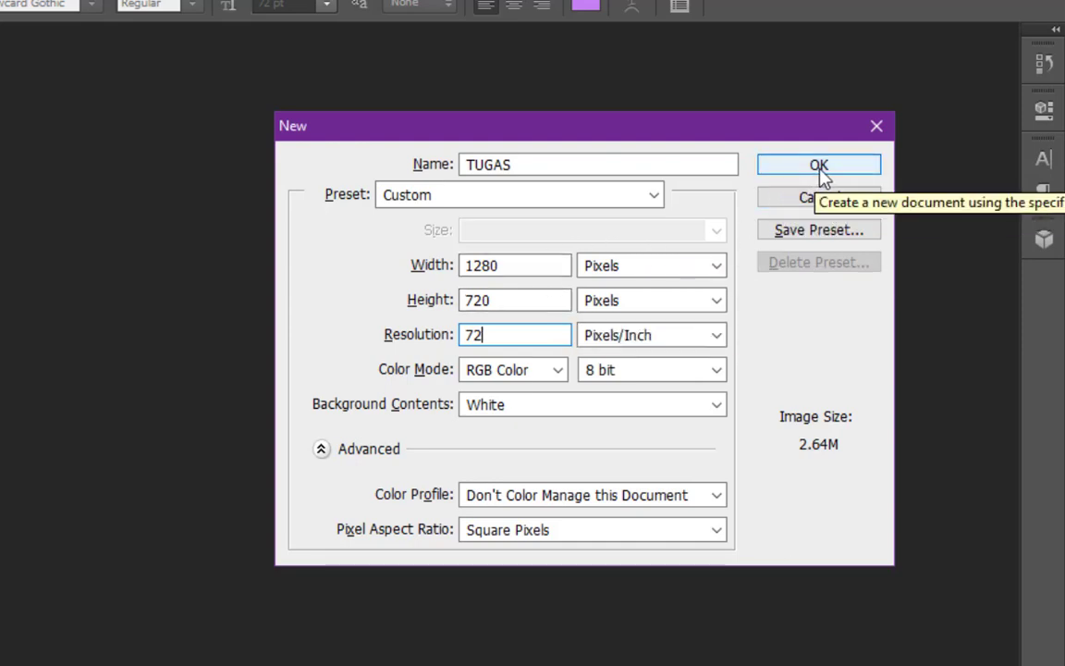
{"action": "left_click", "coordinate": [820, 170]}
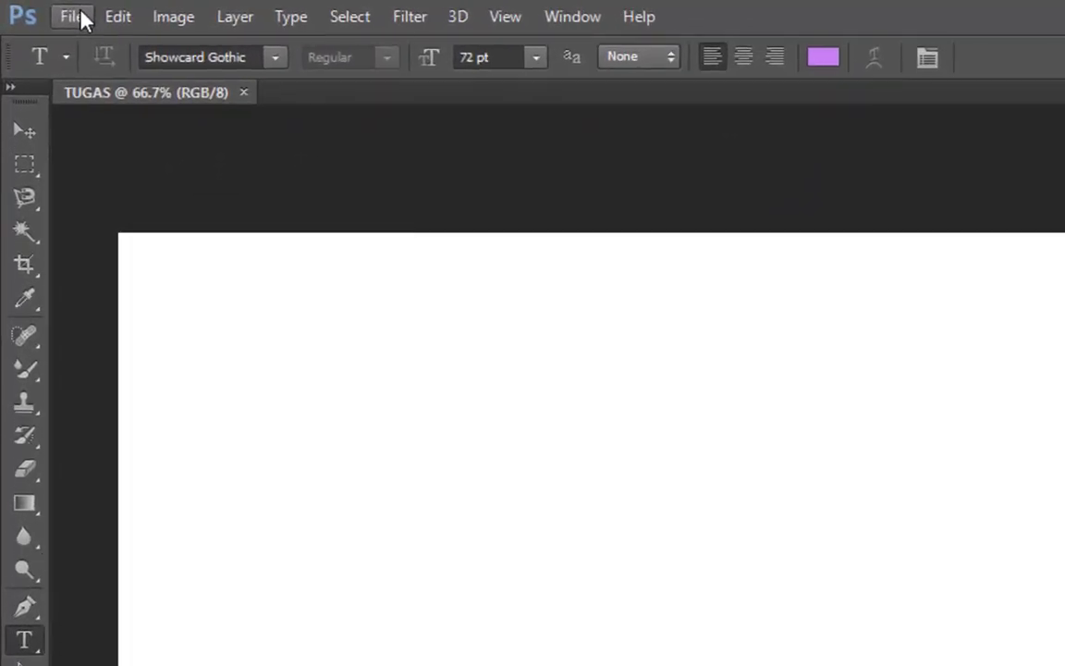
View the dialog for opening an existing image file and close it without opening anything
{"action": "left_click", "coordinate": [81, 18]}
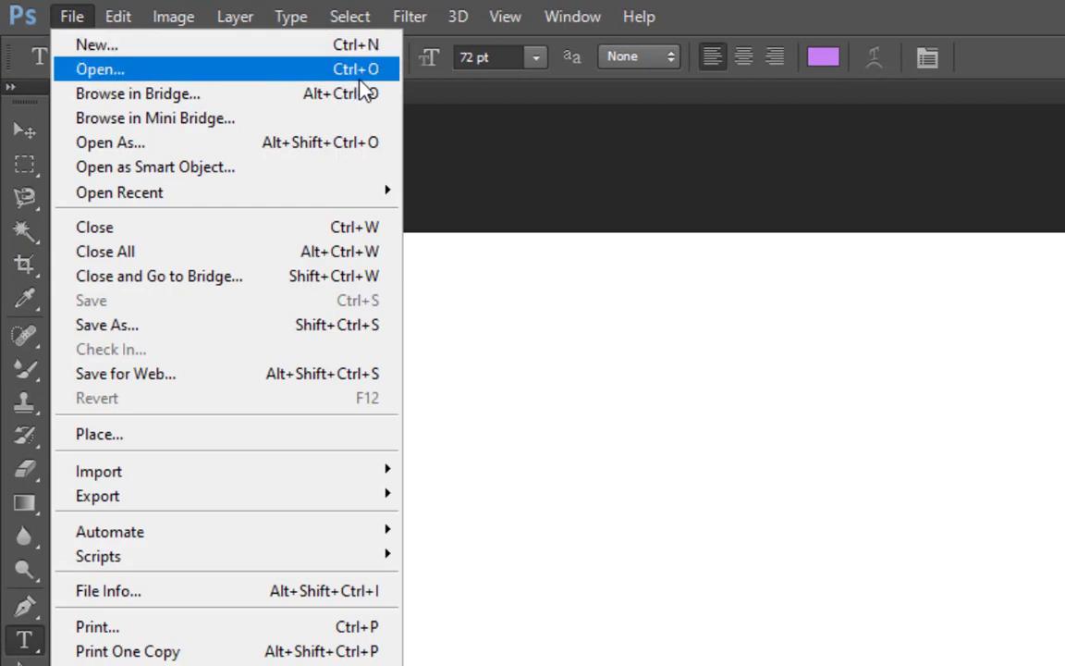
{"action": "left_click", "coordinate": [294, 71]}
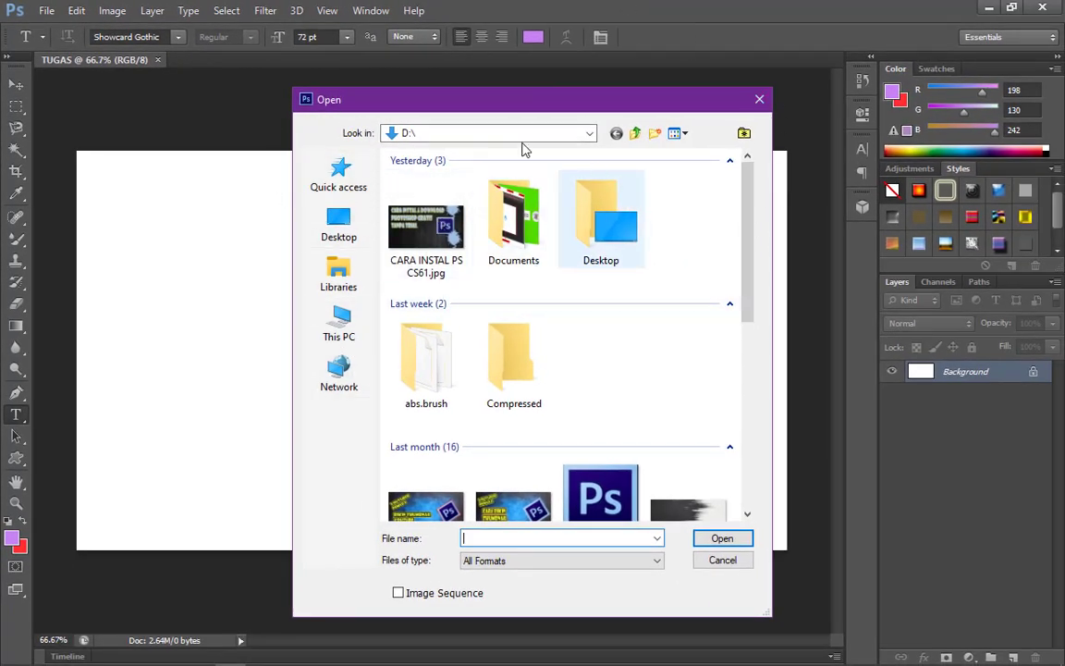
{"action": "left_click", "coordinate": [759, 99]}
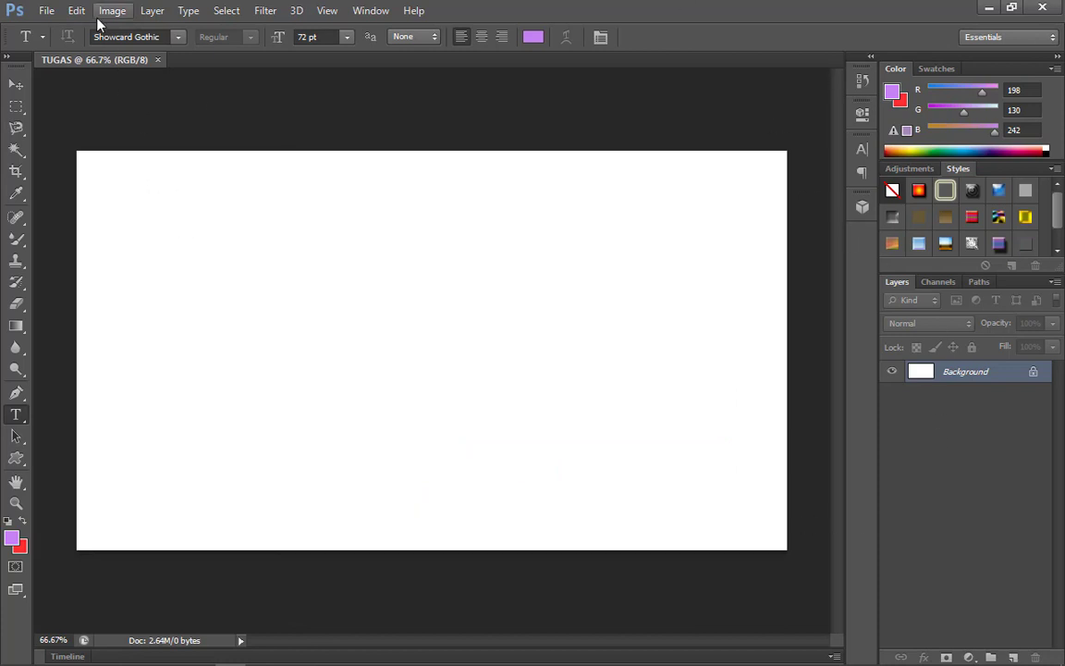
{"action": "left_click", "coordinate": [374, 13]}
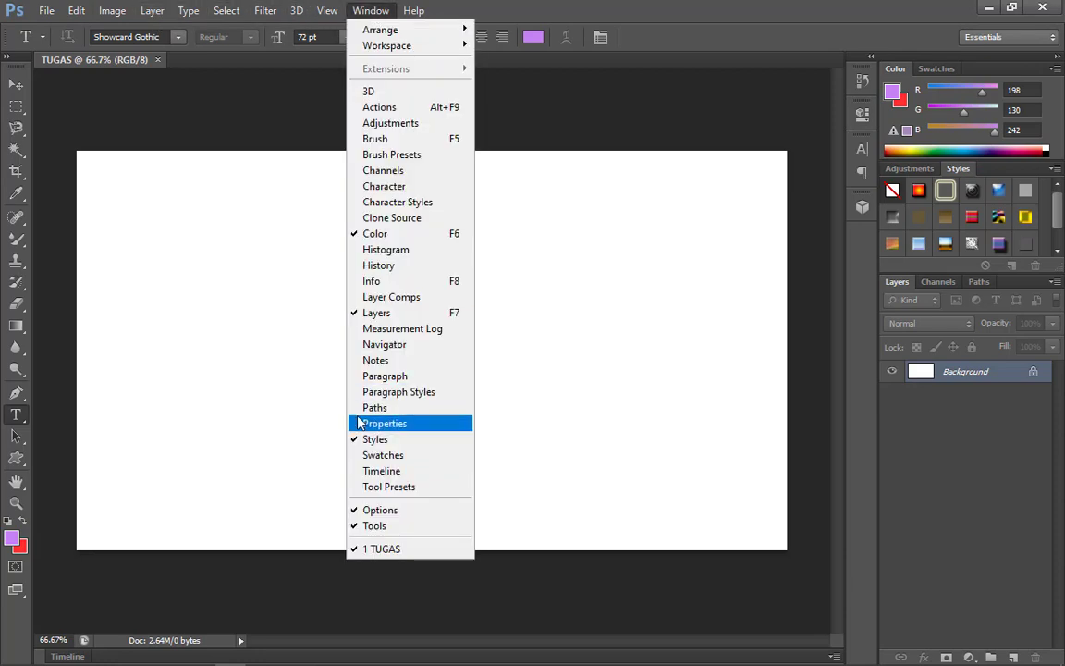
{"action": "mouse_move", "coordinate": [319, 10]}
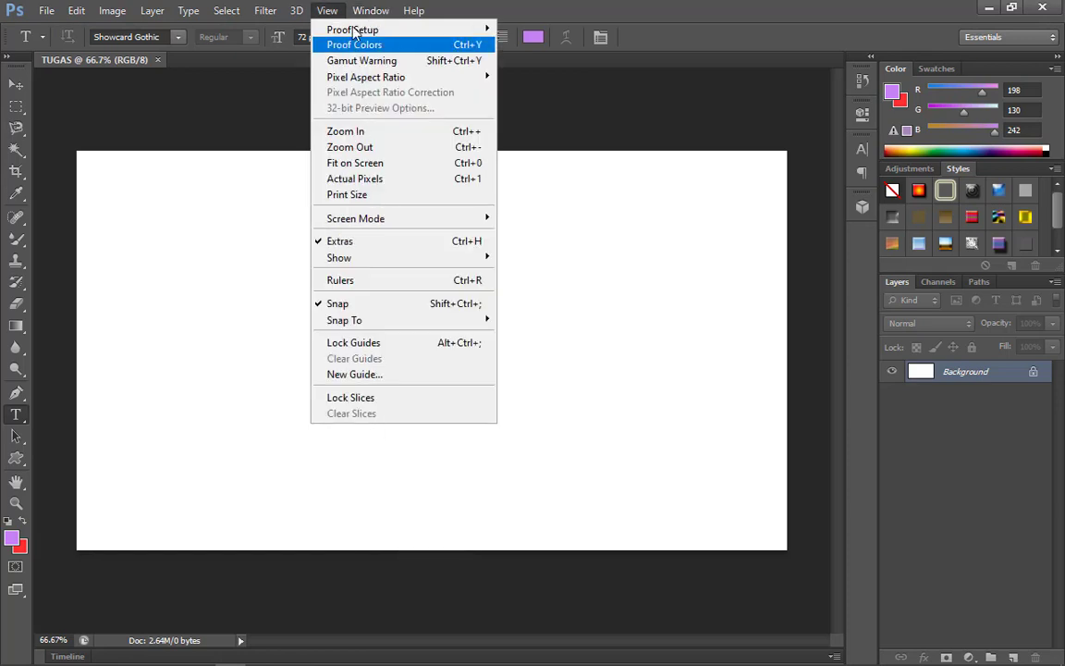
{"action": "mouse_move", "coordinate": [371, 11]}
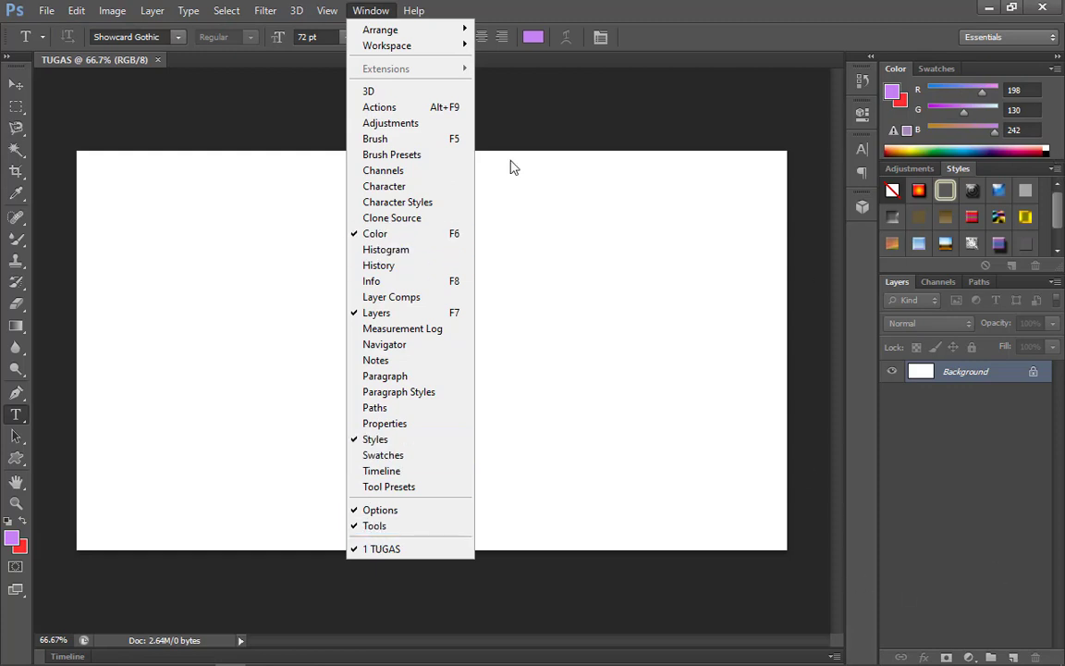
{"action": "key", "text": "Escape"}
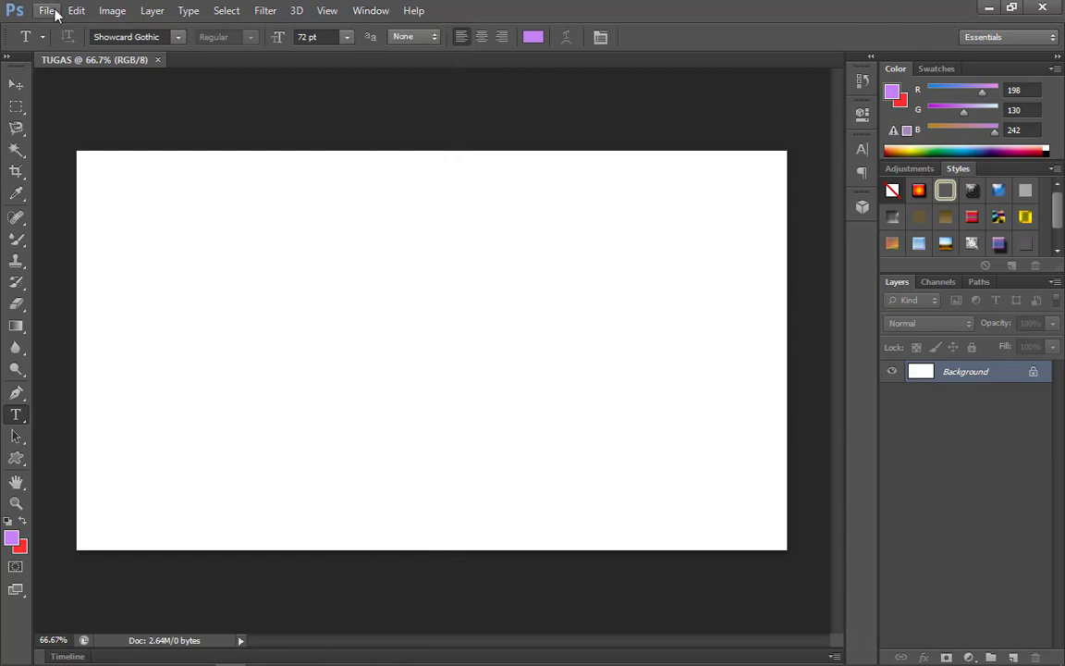